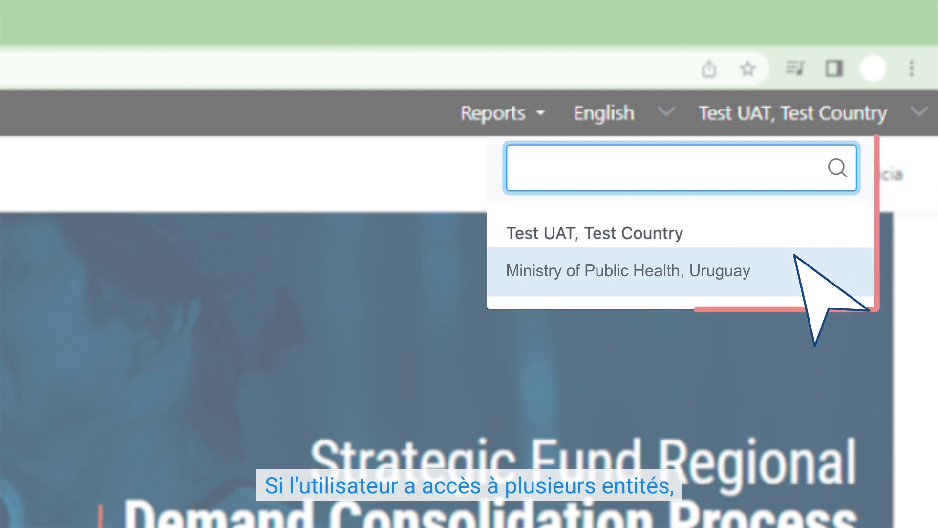
Step: Switch the active entity to Ministry of Public Health, Uruguay
left_click(771, 272)
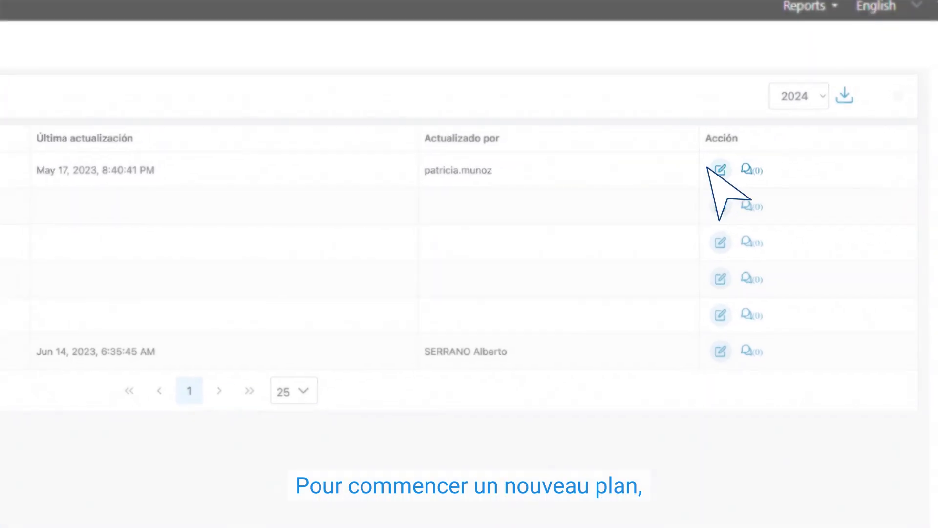
Step: Create a new empty 2024 demand plan for fungal infections and select the antifungal products to include
left_click(805, 105)
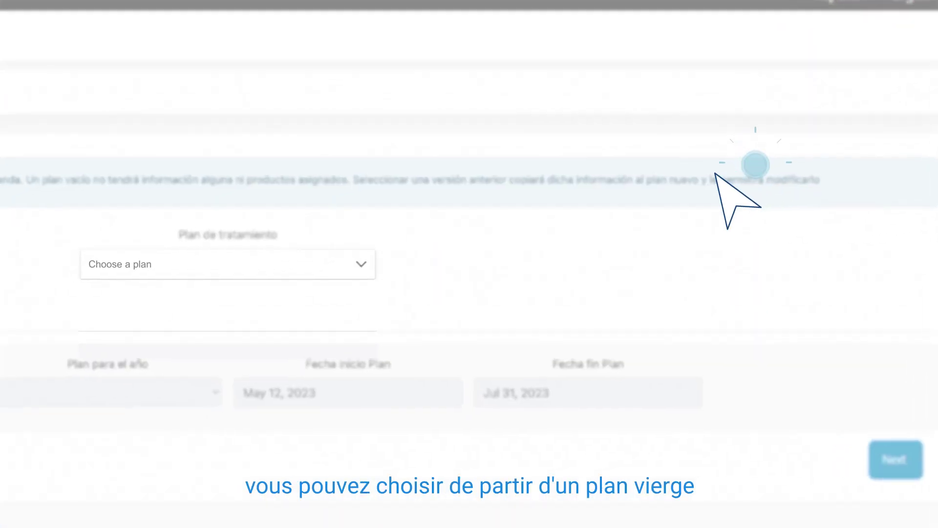
left_click(361, 263)
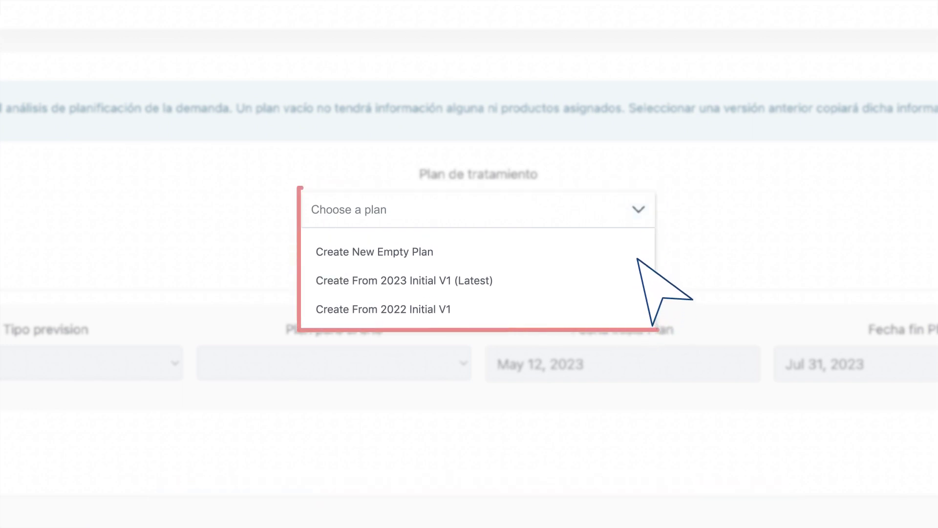
left_click(638, 249)
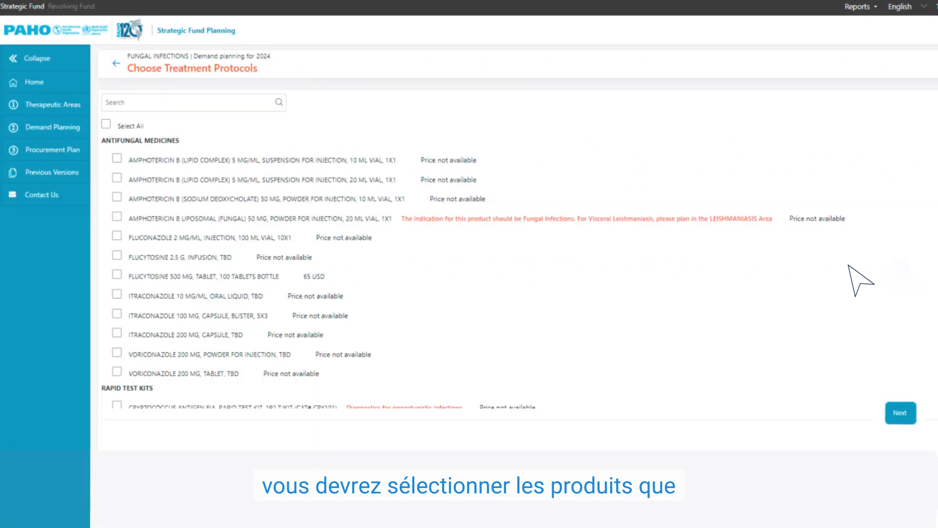
left_click(117, 200)
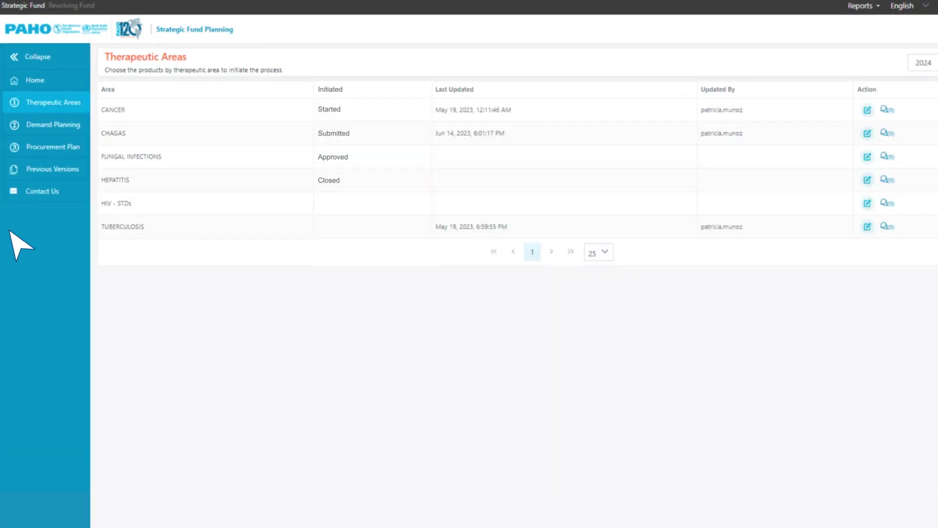
Step: Examine the plan statuses Initiated, Started, Submitted, Approved and Closed in the therapeutic areas overview
left_click(74, 101)
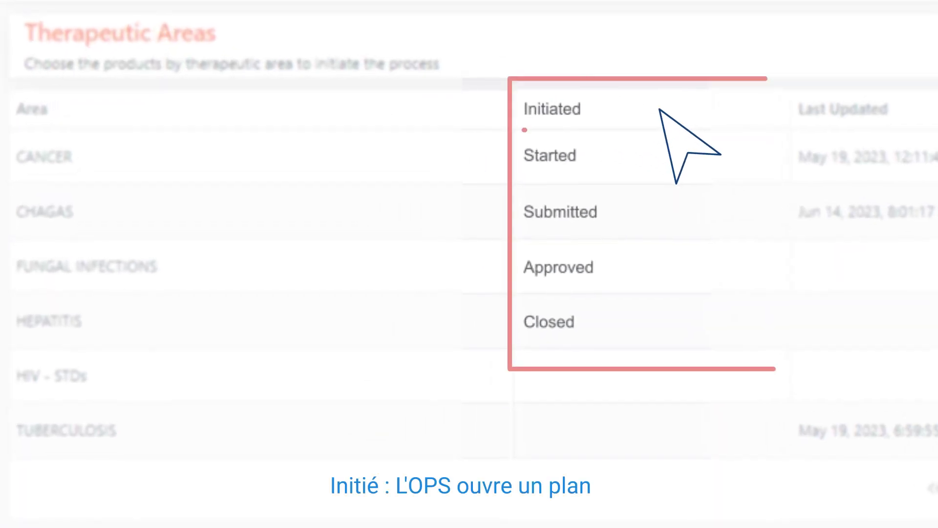
left_click(660, 110)
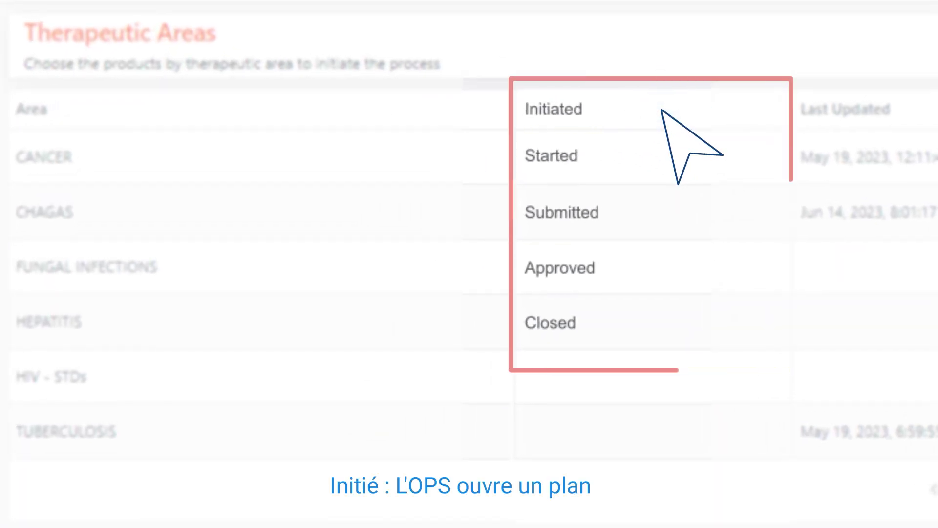
left_click(660, 164)
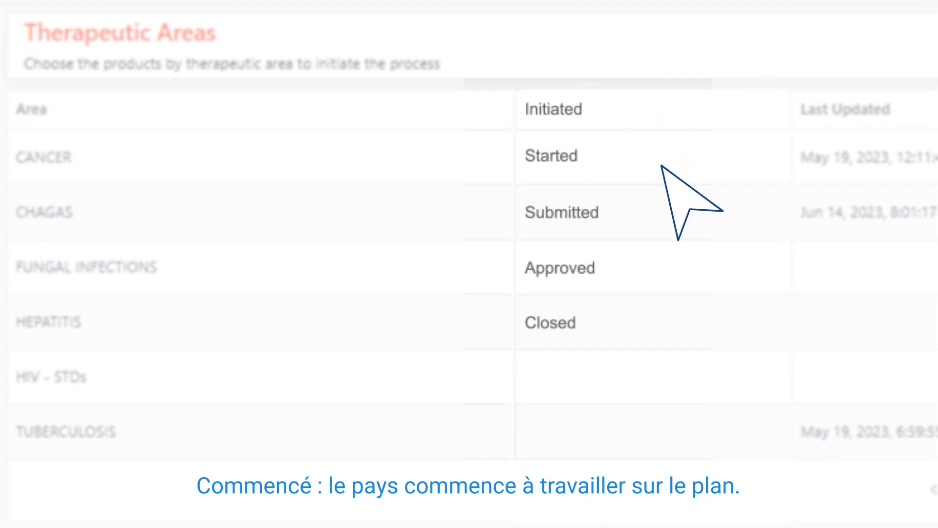
left_click(661, 211)
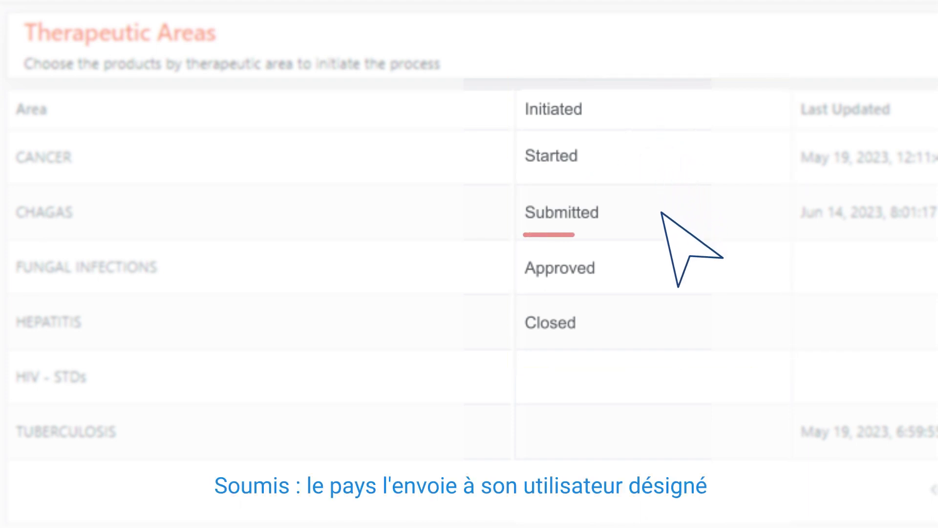
left_click(661, 220)
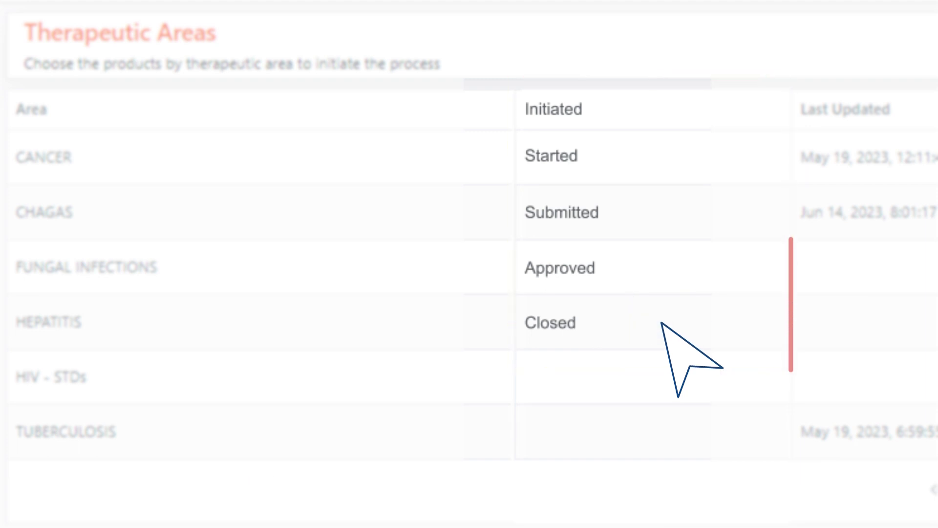
left_click(661, 156)
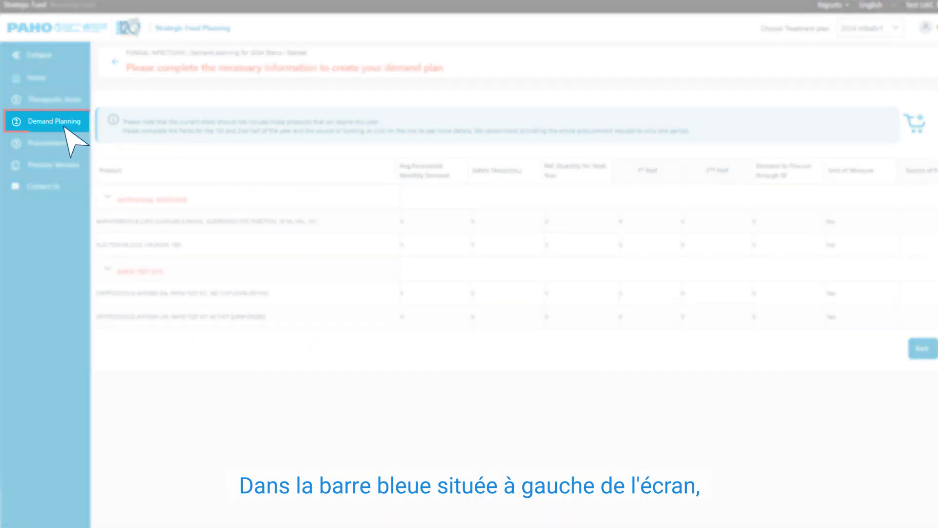
Step: Go to demand planning and open the data form of Amphotericin B (lipid complex) 5 mg/ml, 10 ml vial
left_click(64, 127)
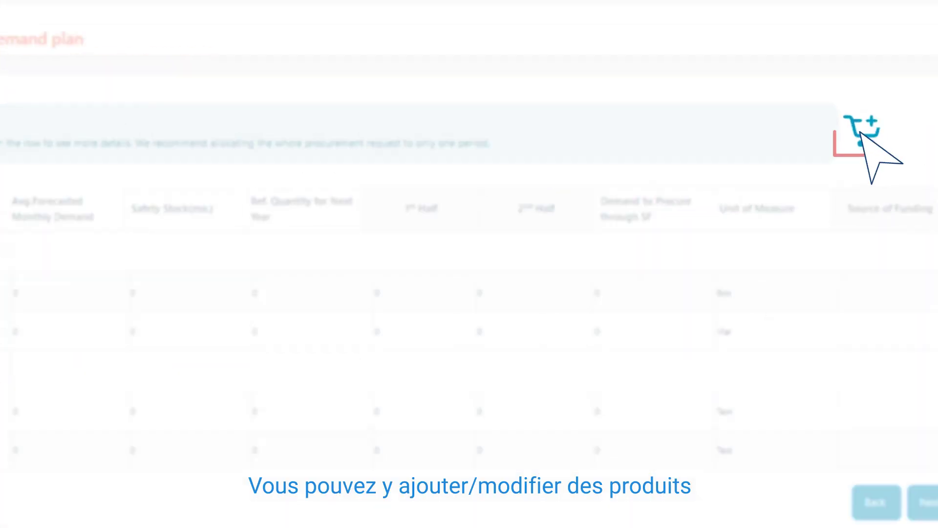
left_click(846, 157)
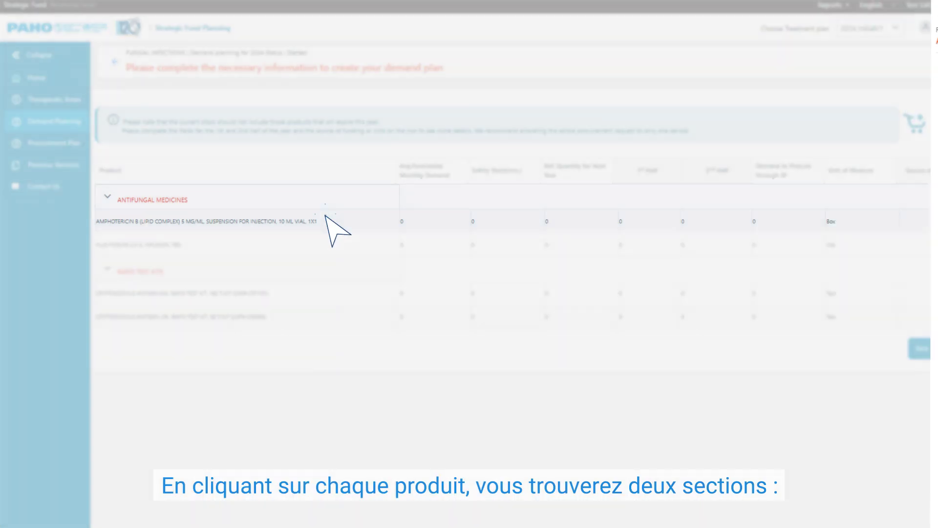
left_click(326, 219)
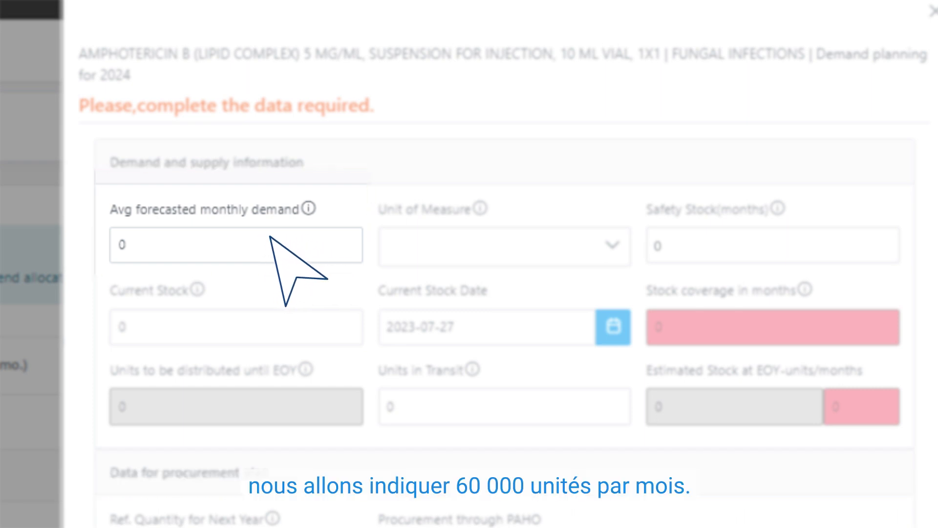
Step: Fill in the product's demand and supply data: average monthly demand 60.000, unit of measure Box, current stock date 2023-06-01
type("600000")
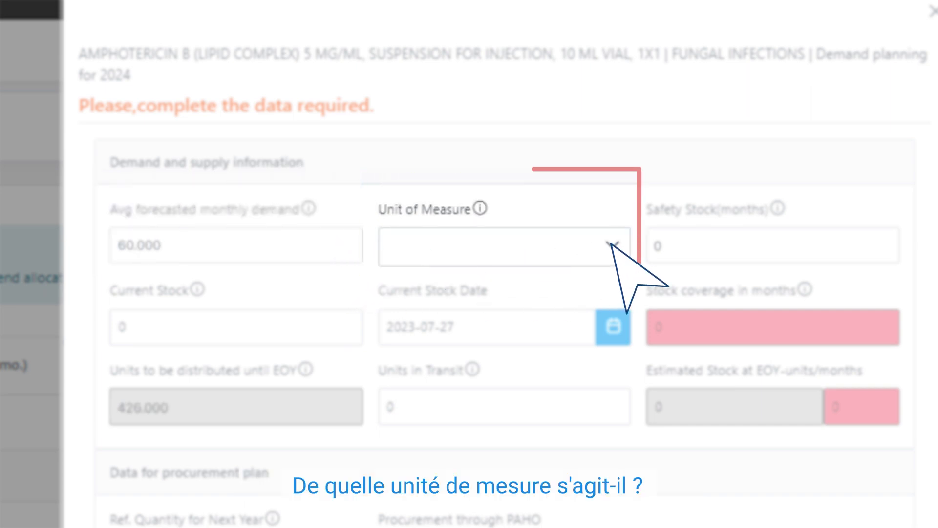
left_click(612, 243)
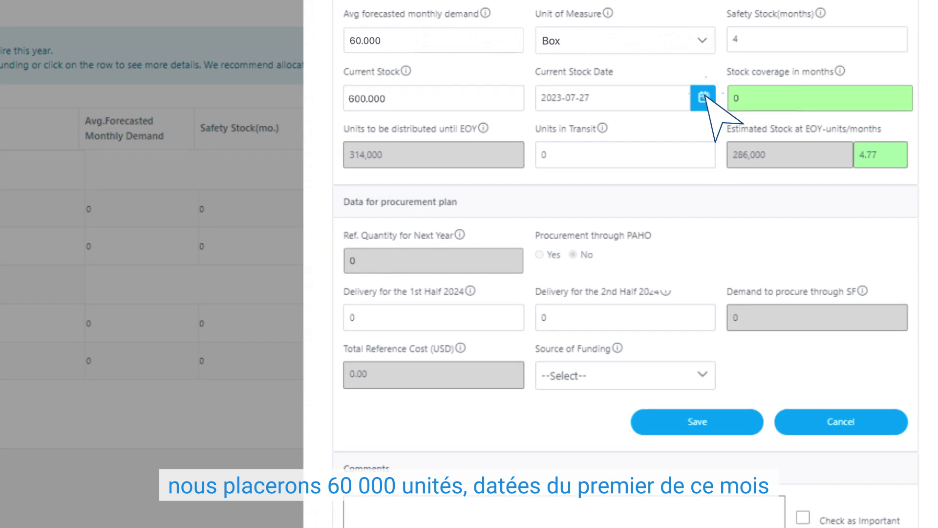
left_click(788, 152)
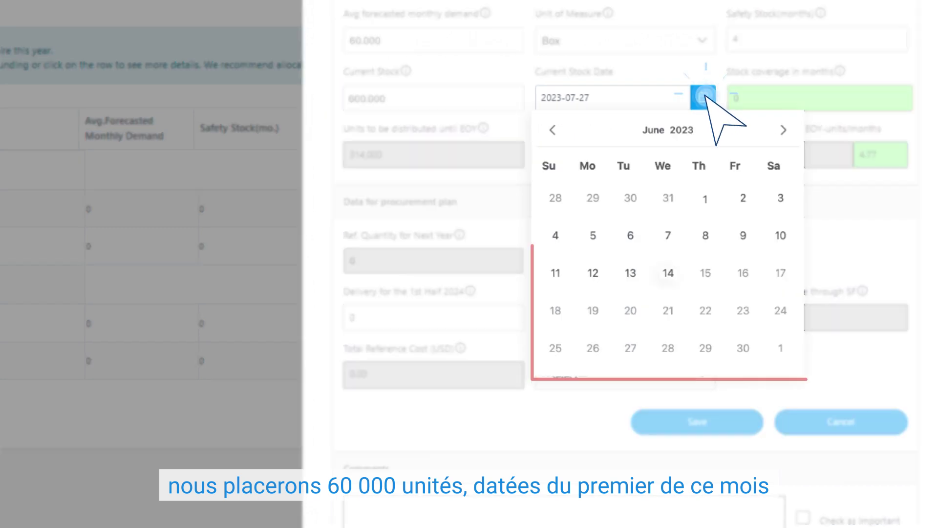
left_click(709, 203)
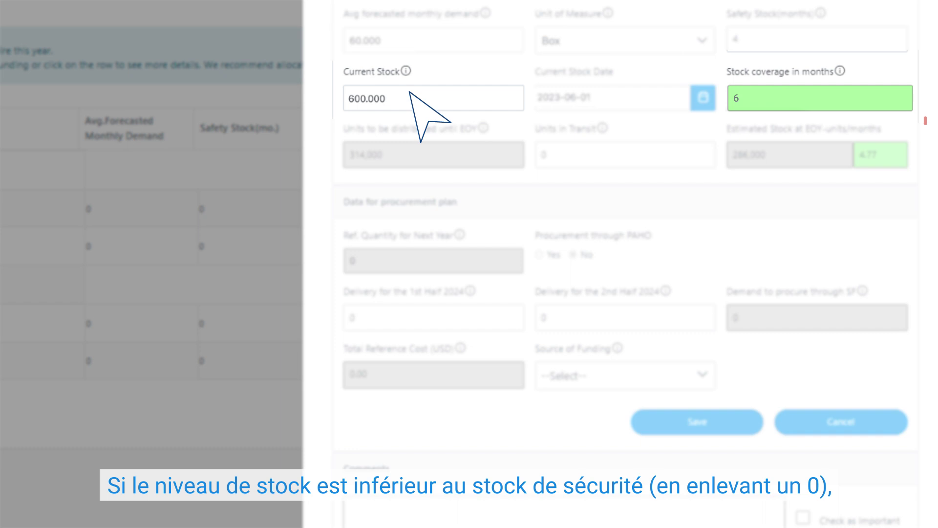
Step: Try current stock values of 6.000 and 600.000.000 to compare the stock coverage, and return the field to 600.000
key("BackSpace")
key("BackSpace")
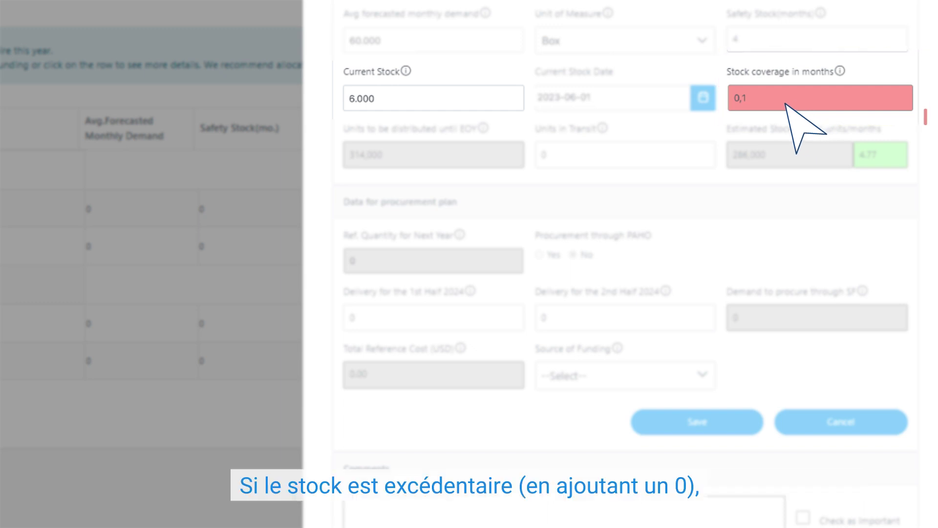
type("00000")
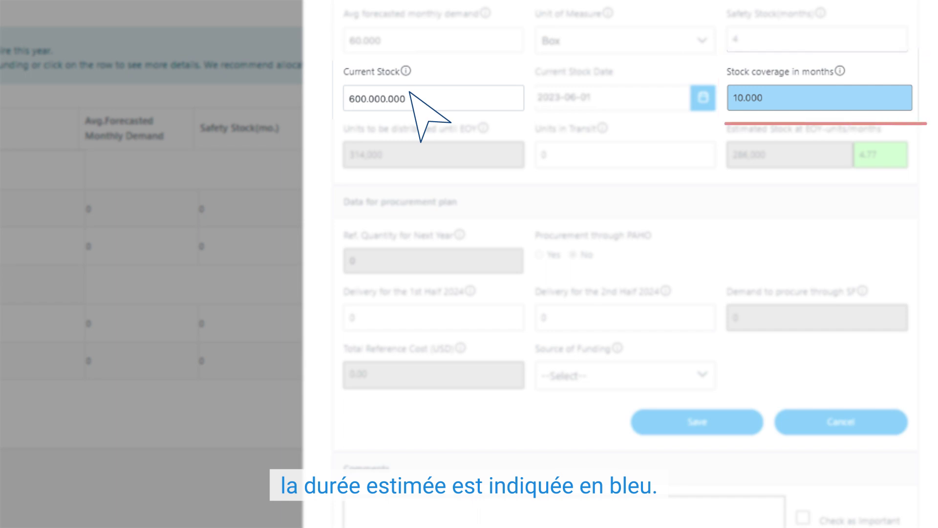
key("BackSpace")
key("BackSpace")
key("BackSpace")
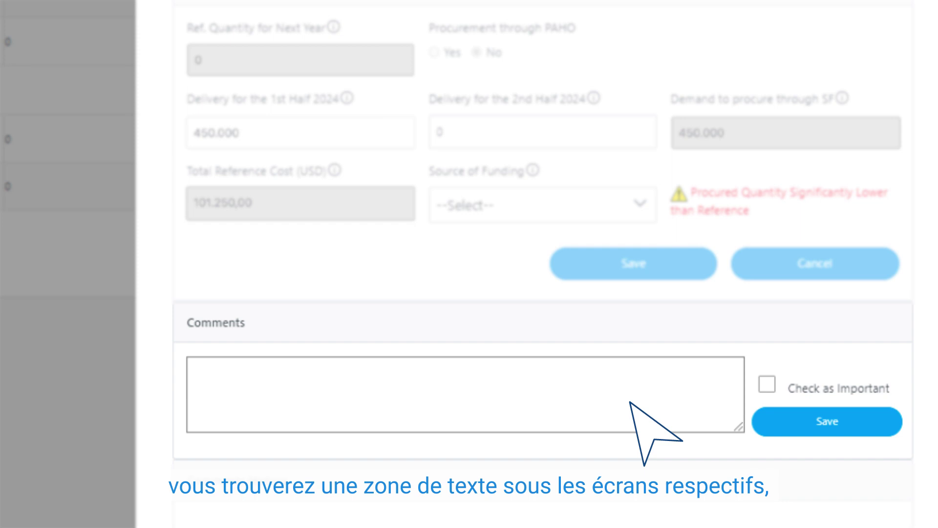
Step: Add the comment "Medication order" to the product and save it
type("Medication order")
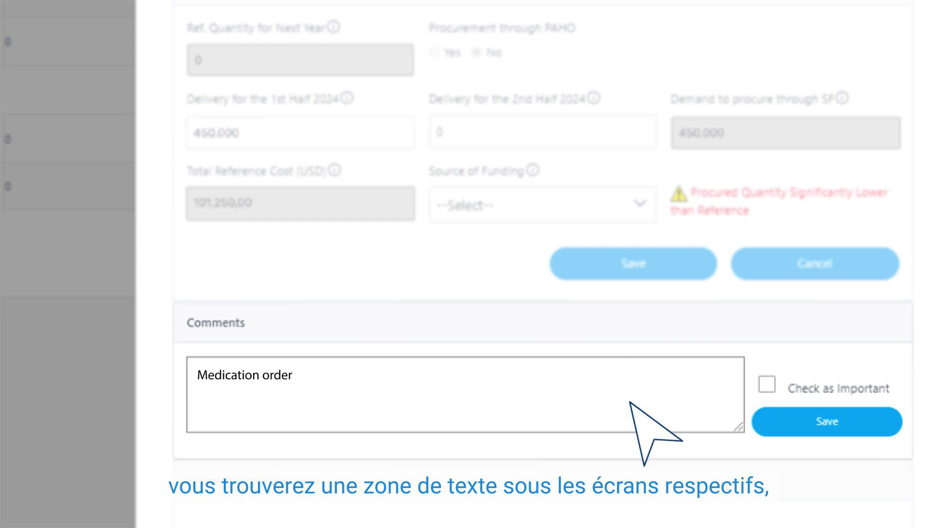
left_click(878, 420)
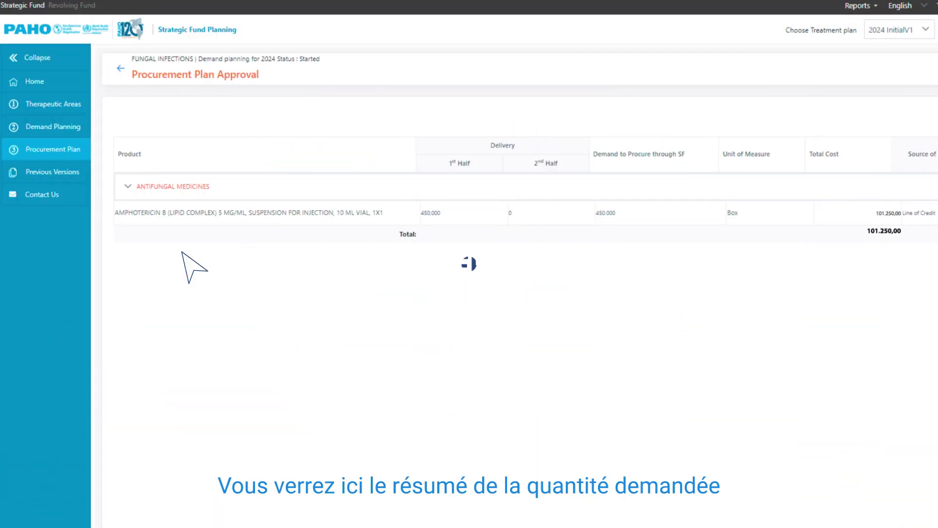
Step: Review the procurement plan's summary, checking the deliveries per half-year and the total cost of the requested product
left_click(88, 159)
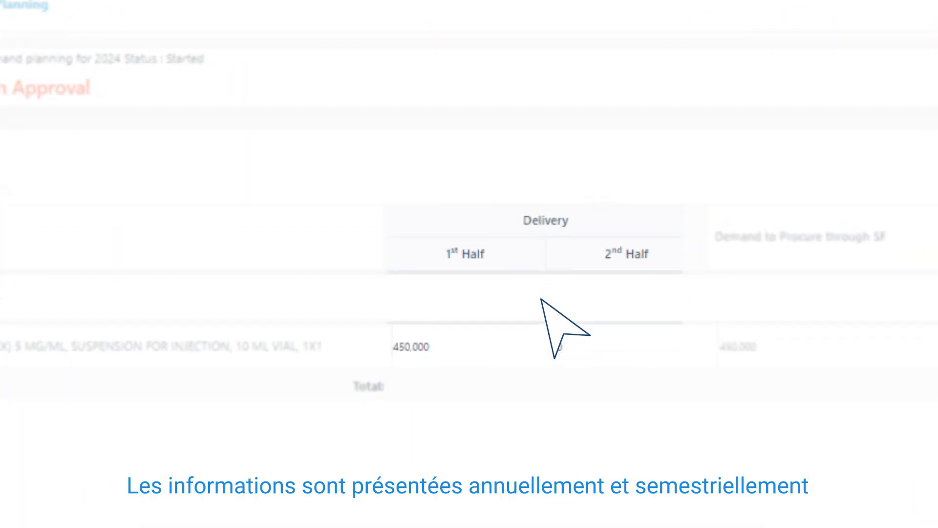
left_click(870, 190)
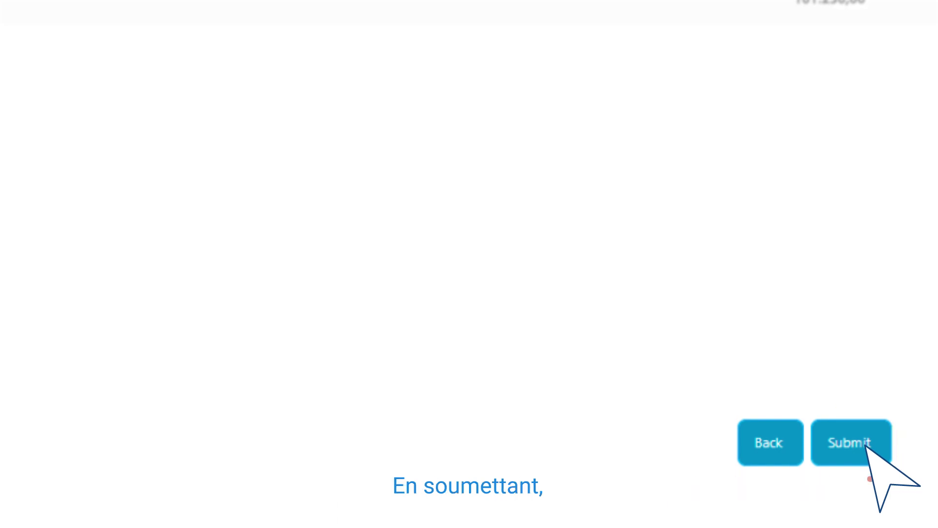
Step: Submit the fungal infections demand plan for approval and confirm the submission
left_click(860, 444)
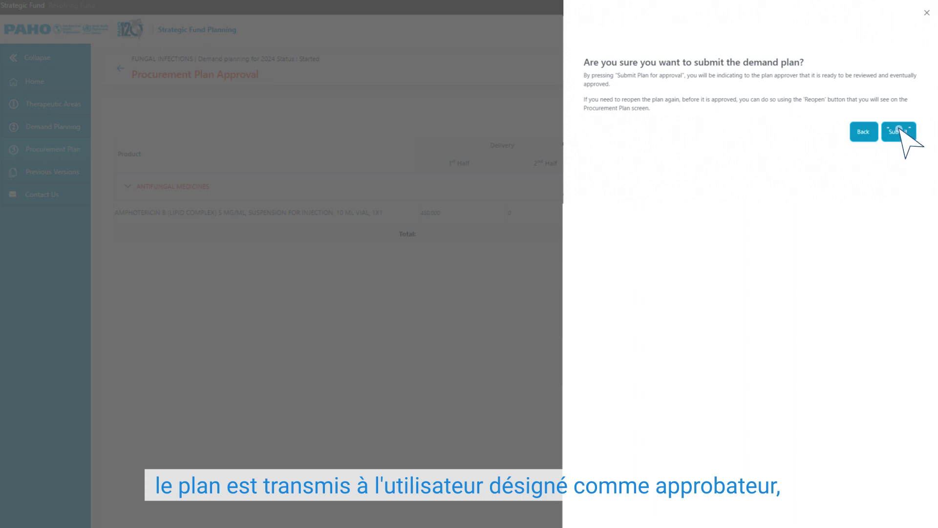
left_click(899, 131)
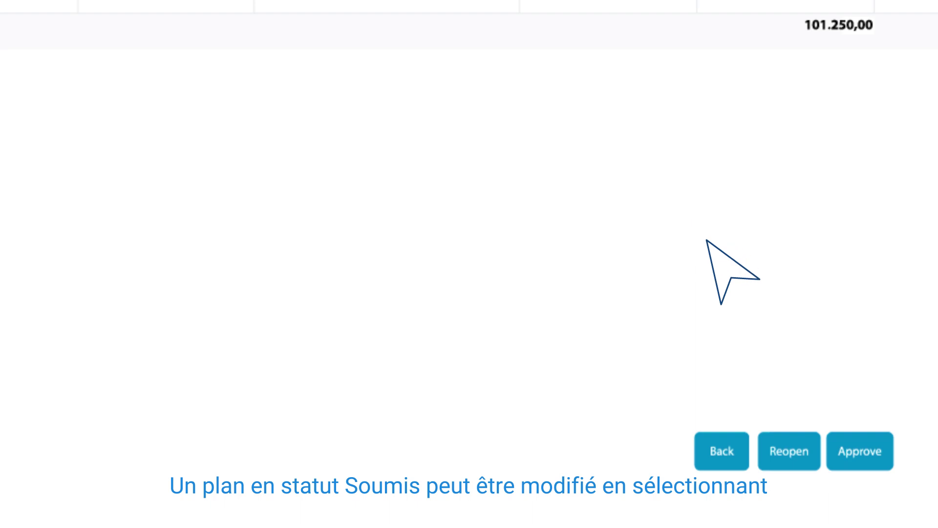
Step: Approve the submitted procurement plan without a certificate
left_click(789, 451)
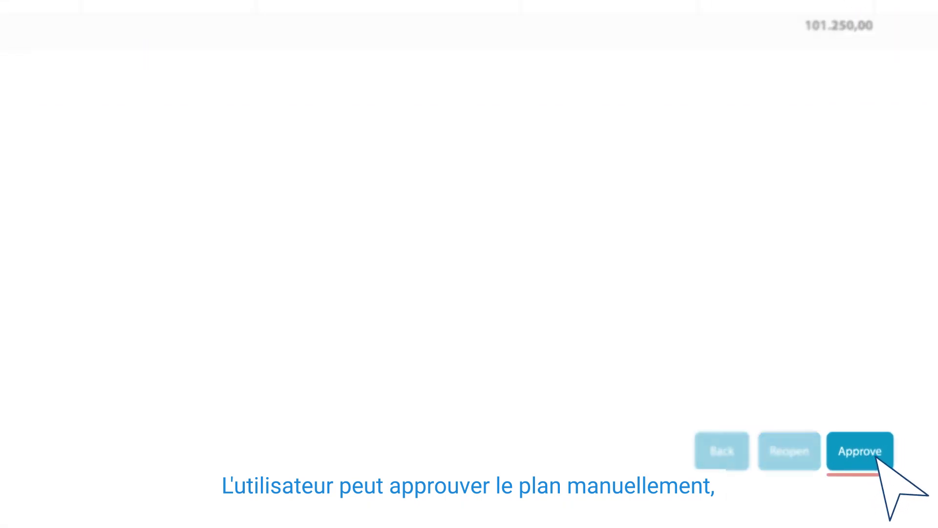
left_click(877, 450)
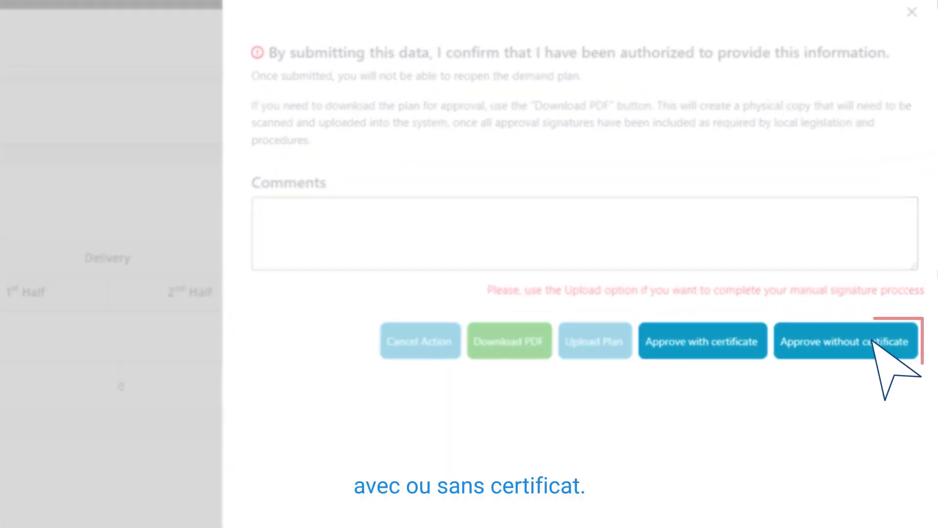
left_click(872, 340)
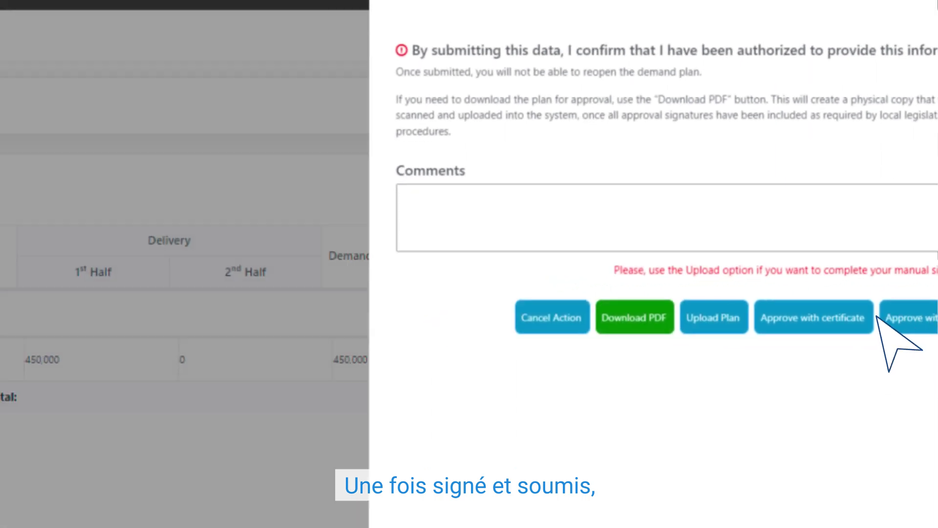